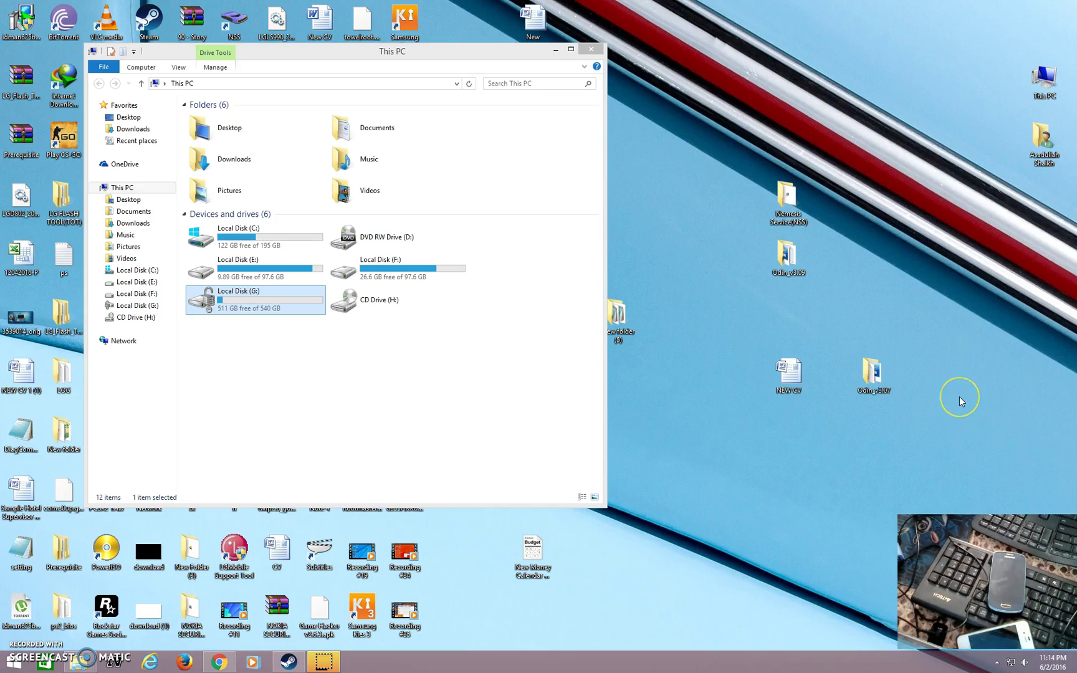
right_click(951, 323)
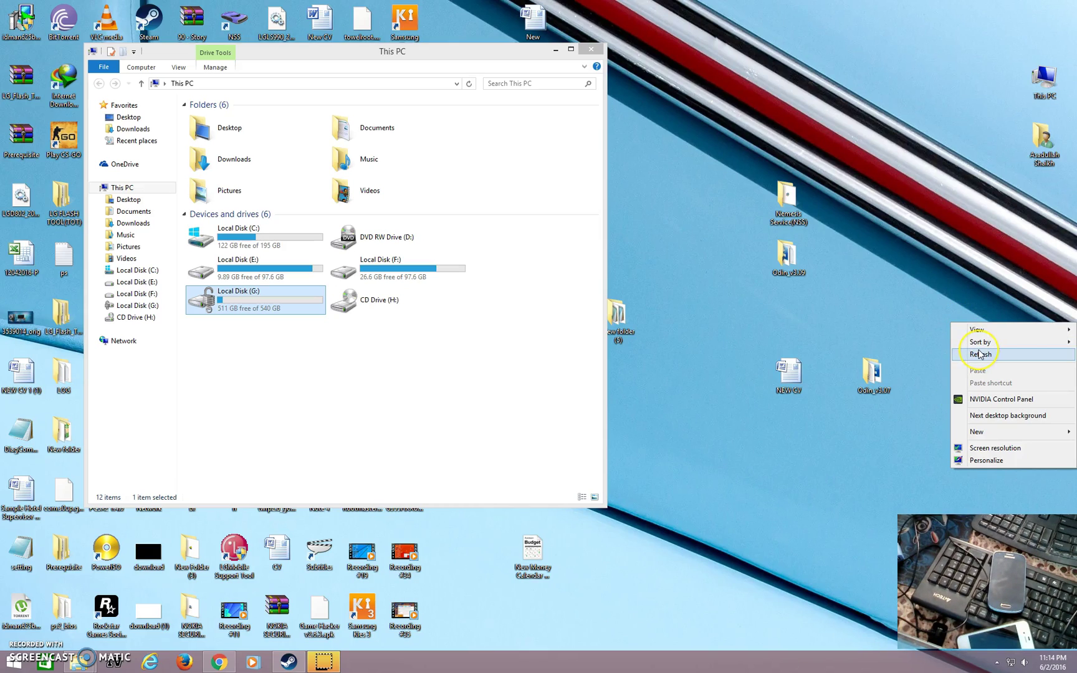
left_click(942, 281)
right_click(942, 284)
left_click(971, 311)
right_click(927, 280)
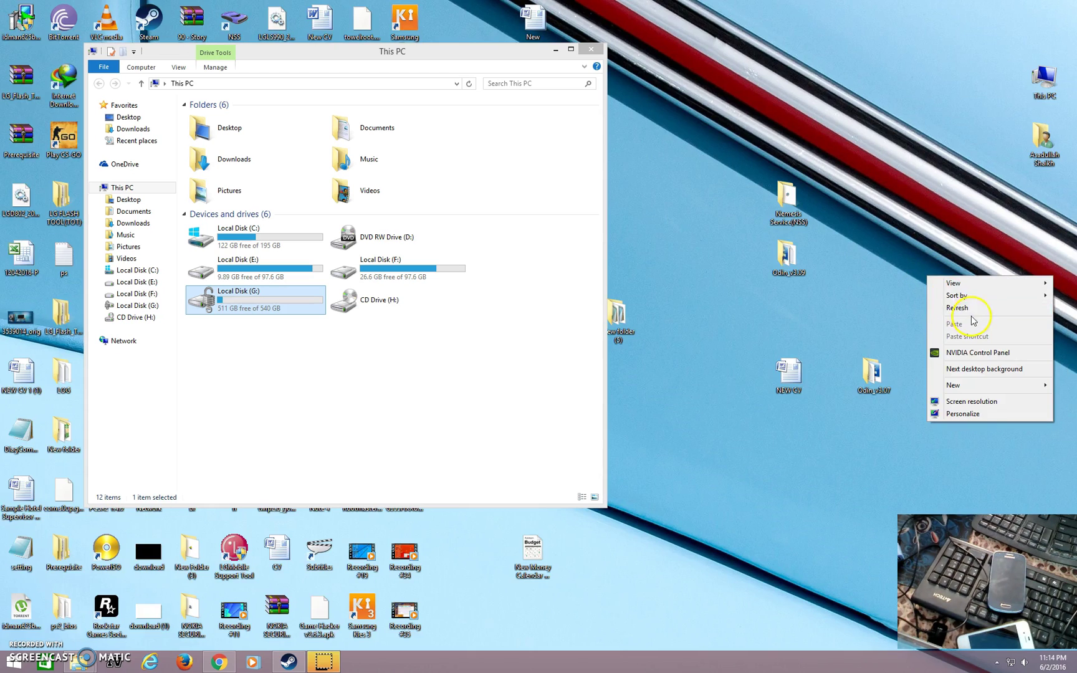
left_click(937, 305)
right_click(935, 293)
left_click(959, 324)
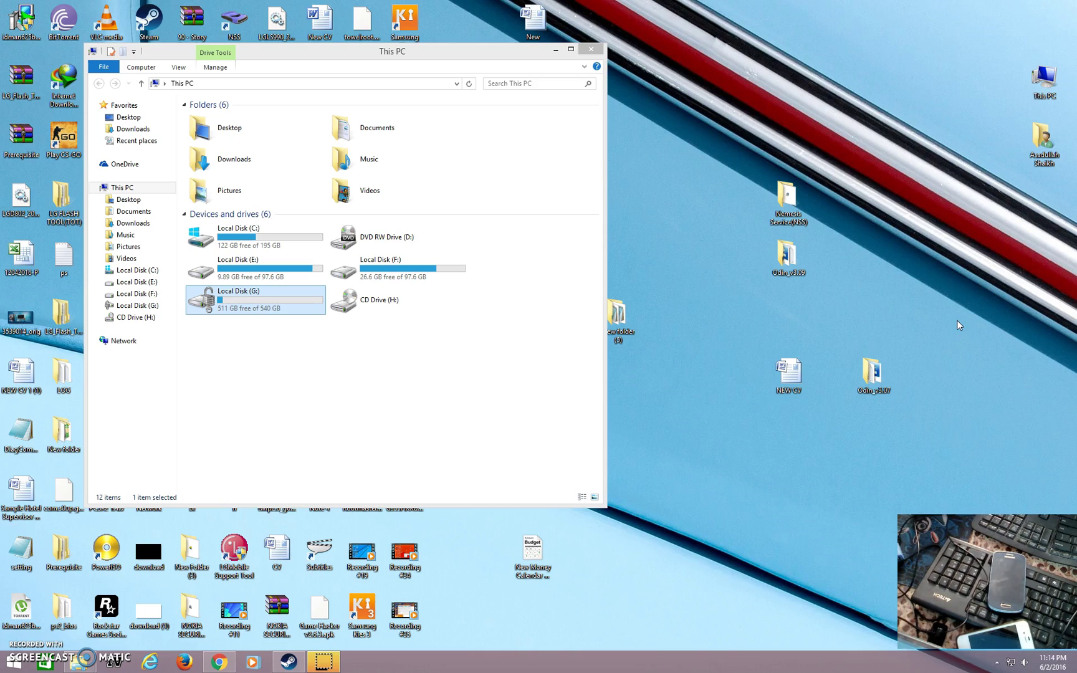
Extract the G730AUCUBNG3_G730AATTBNG3_ATT archive from the S3 mini at&t firmware folder on Local Disk (G:) into a folder of the same name
double_click(276, 311)
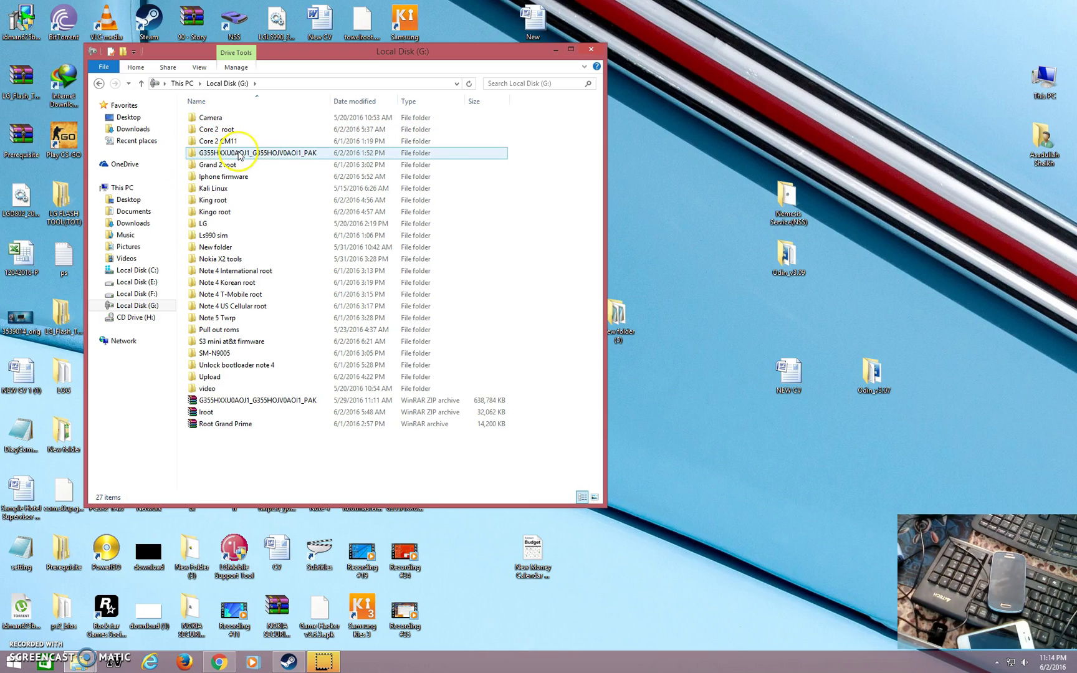
mouse_move(239, 156)
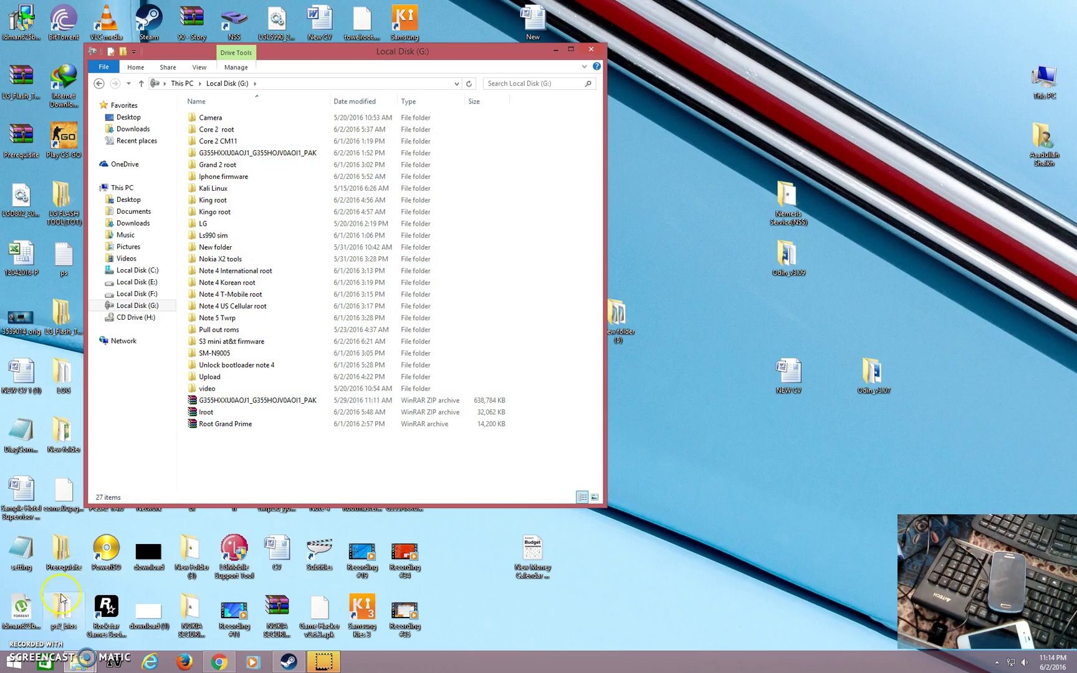
double_click(224, 342)
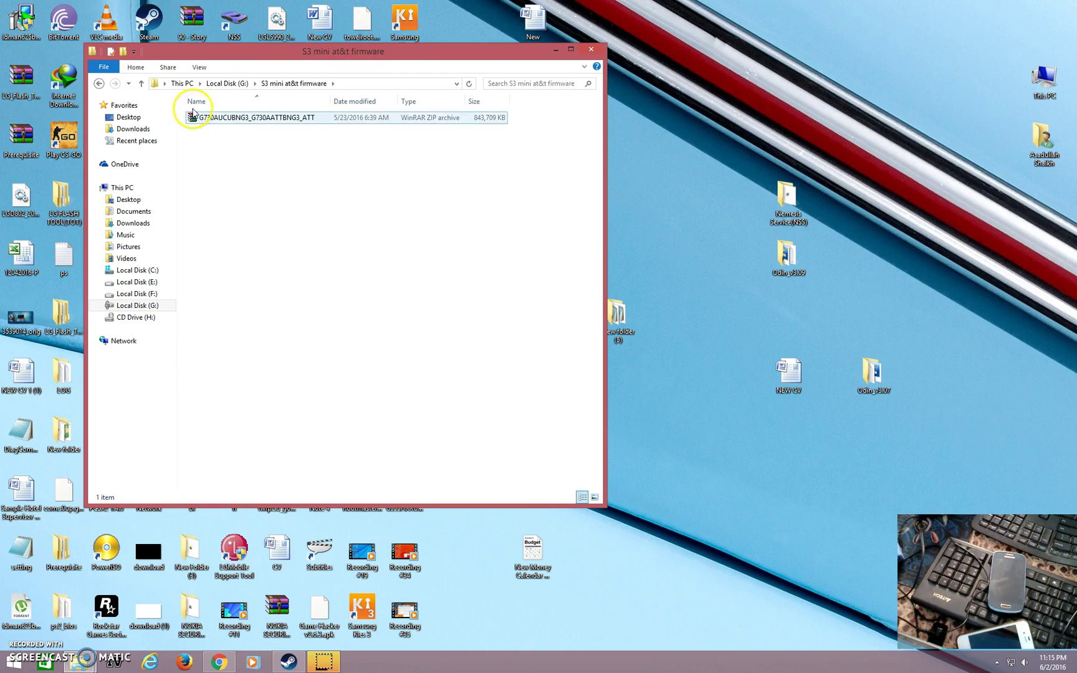
left_click(226, 118)
right_click(228, 120)
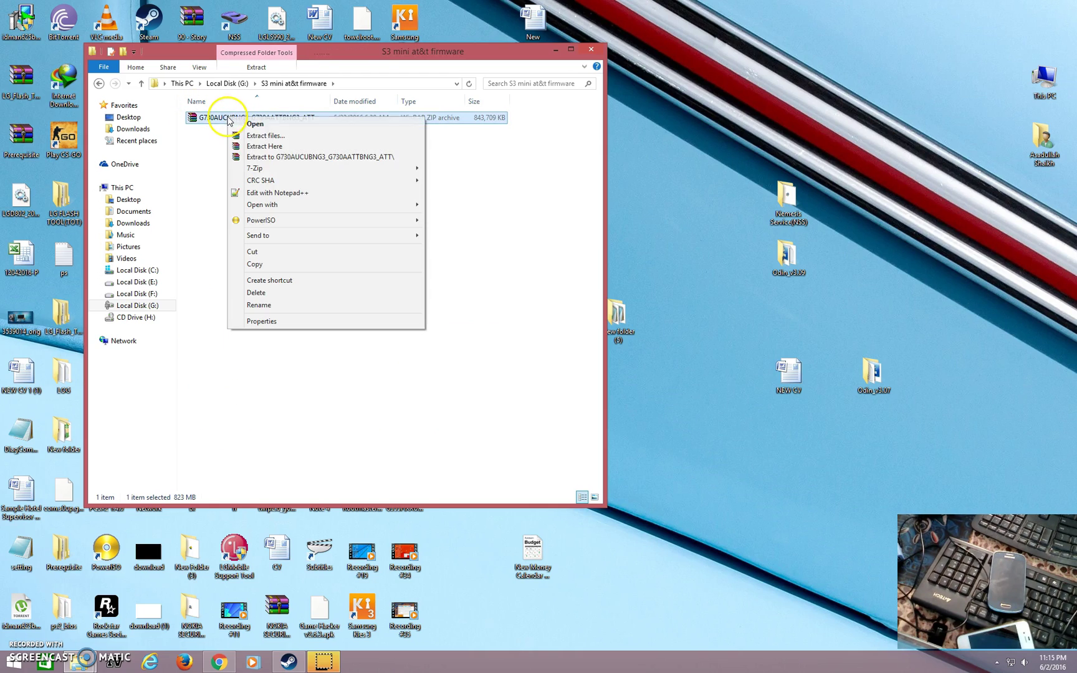
left_click(268, 157)
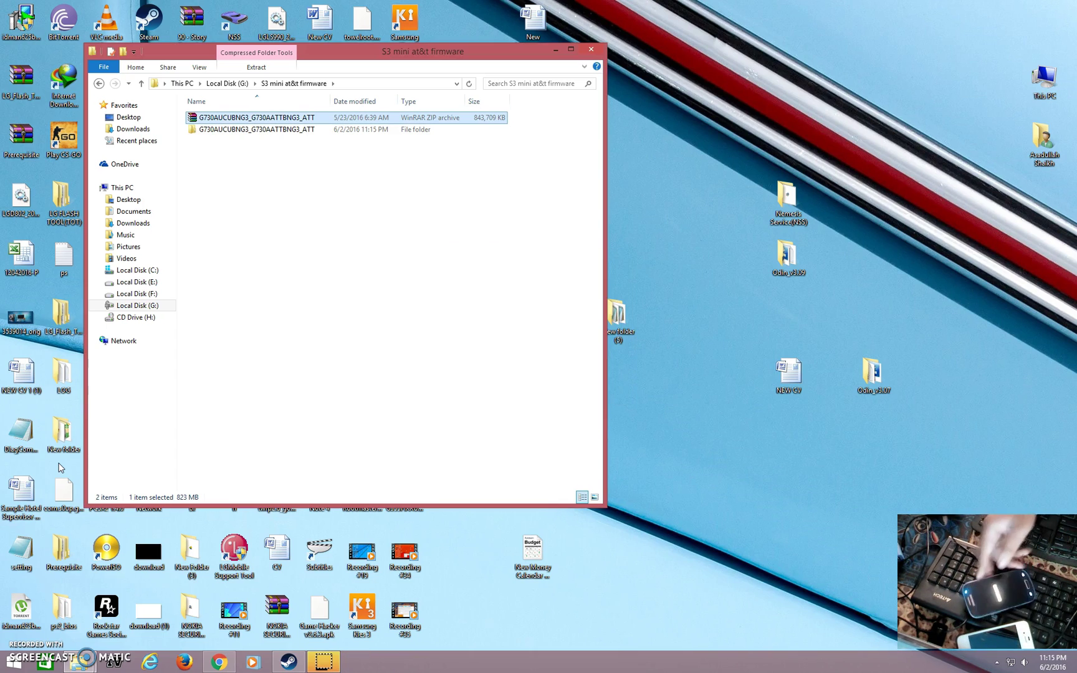
Check the MD5 firmware file in the extracted G730AUCUBNG3_G730AATTBNG3_ATT folder and minimise the folder window
double_click(348, 129)
left_click(252, 123)
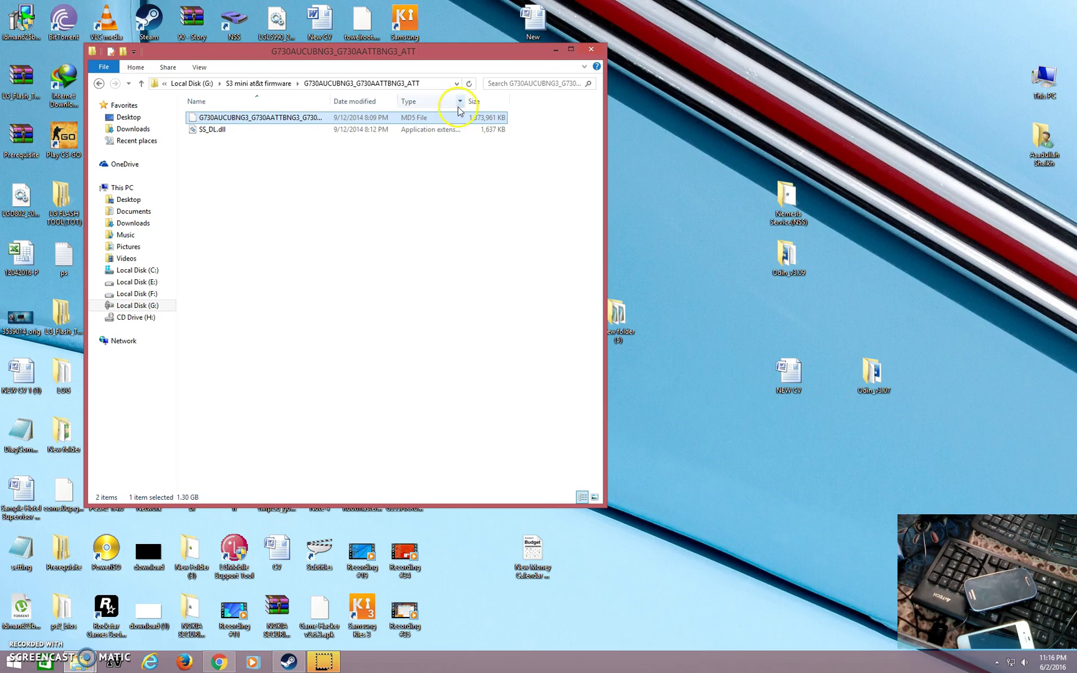
left_click(555, 50)
Launch Odin3 v3.07 from the Odin_v3.07 folder on the desktop
double_click(871, 381)
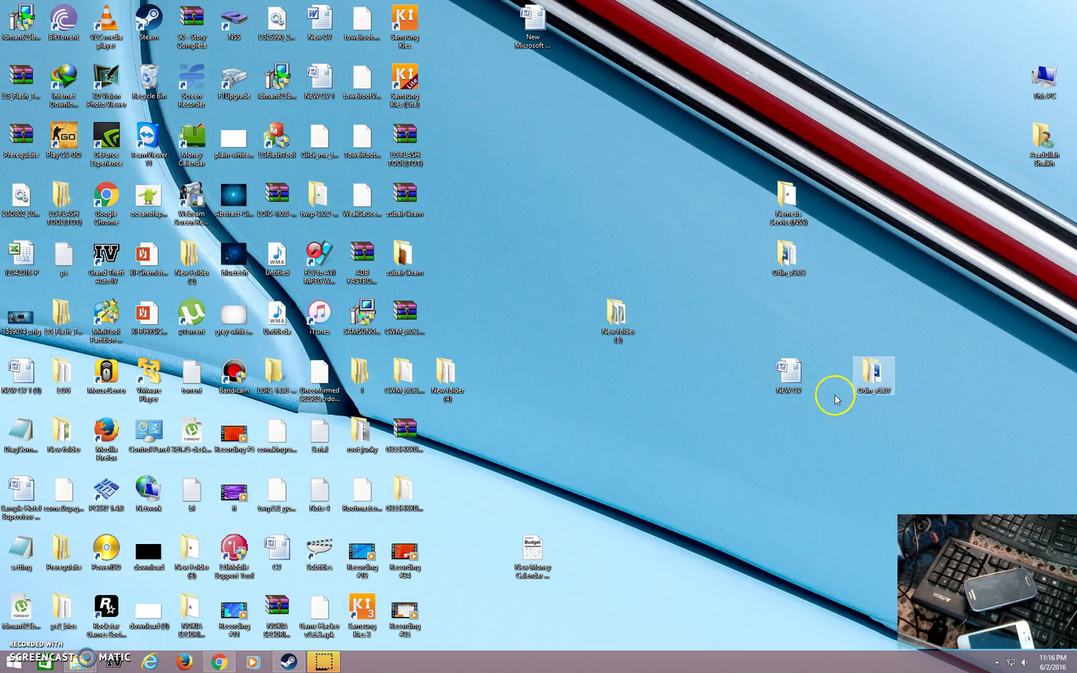
left_click(329, 148)
left_click(327, 150)
key("Down")
key("Down")
key("Down")
left_click(318, 150)
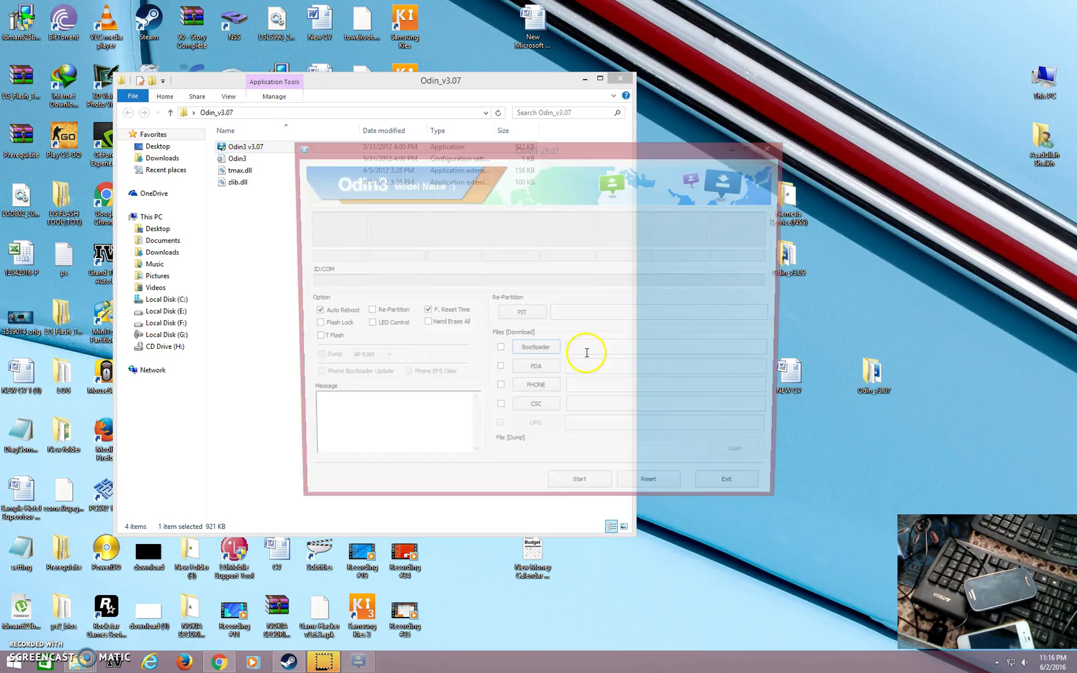
Start choosing the PDA file and browse to the S3 mini at&t firmware folder on Local Disk (G:)
left_click(535, 372)
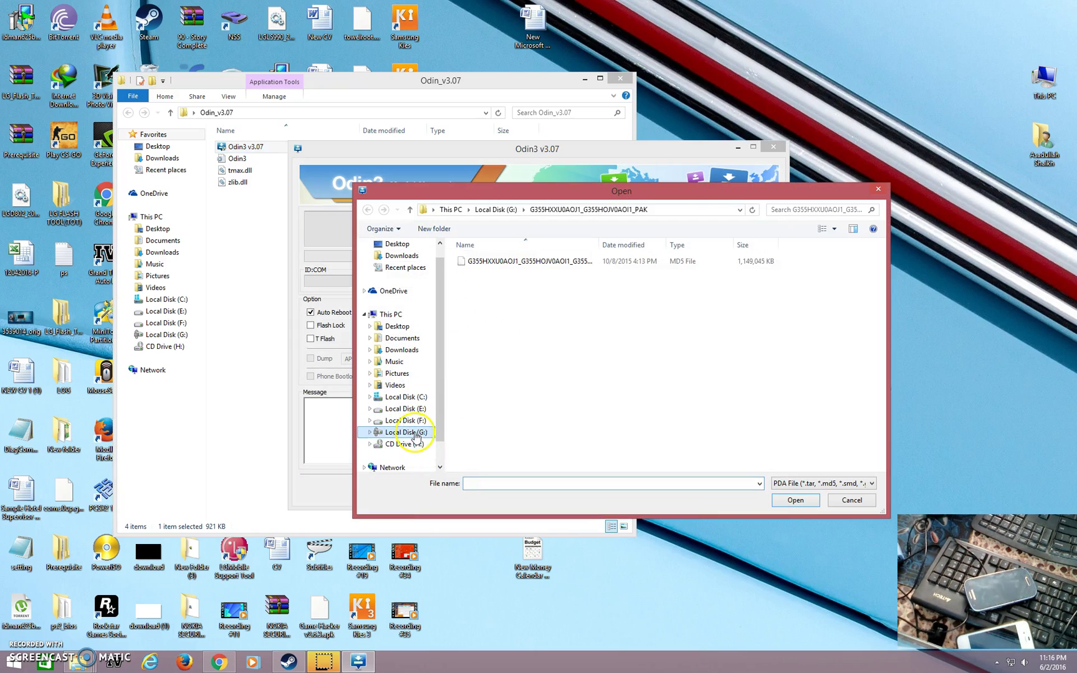
left_click(405, 433)
left_click(499, 414)
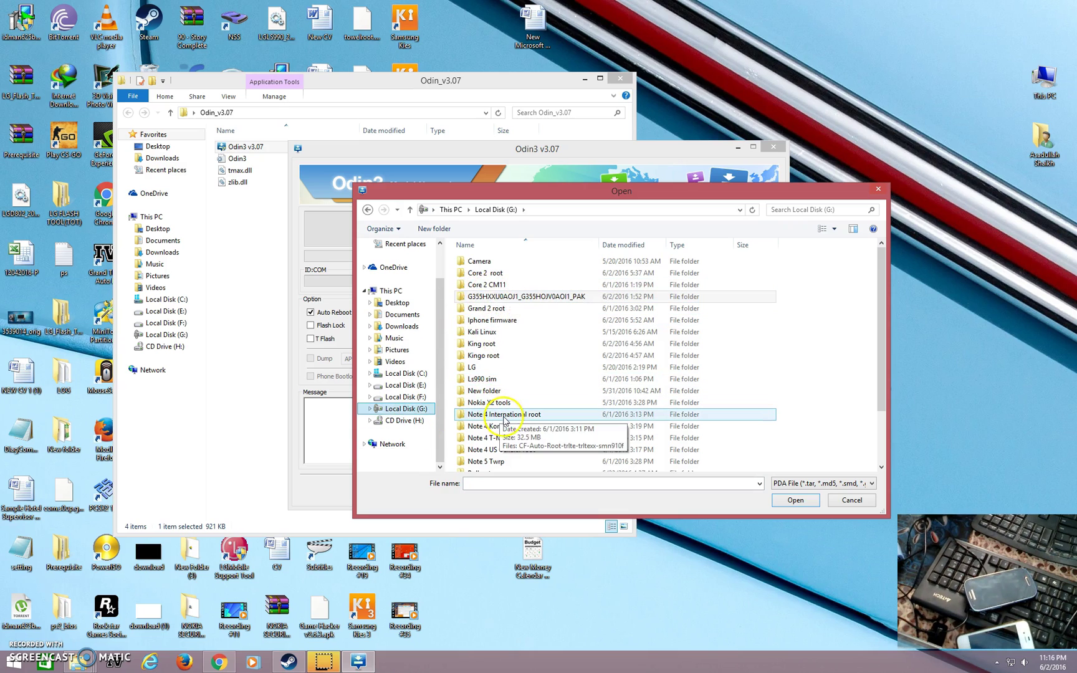
scroll(492, 424, "down", 2)
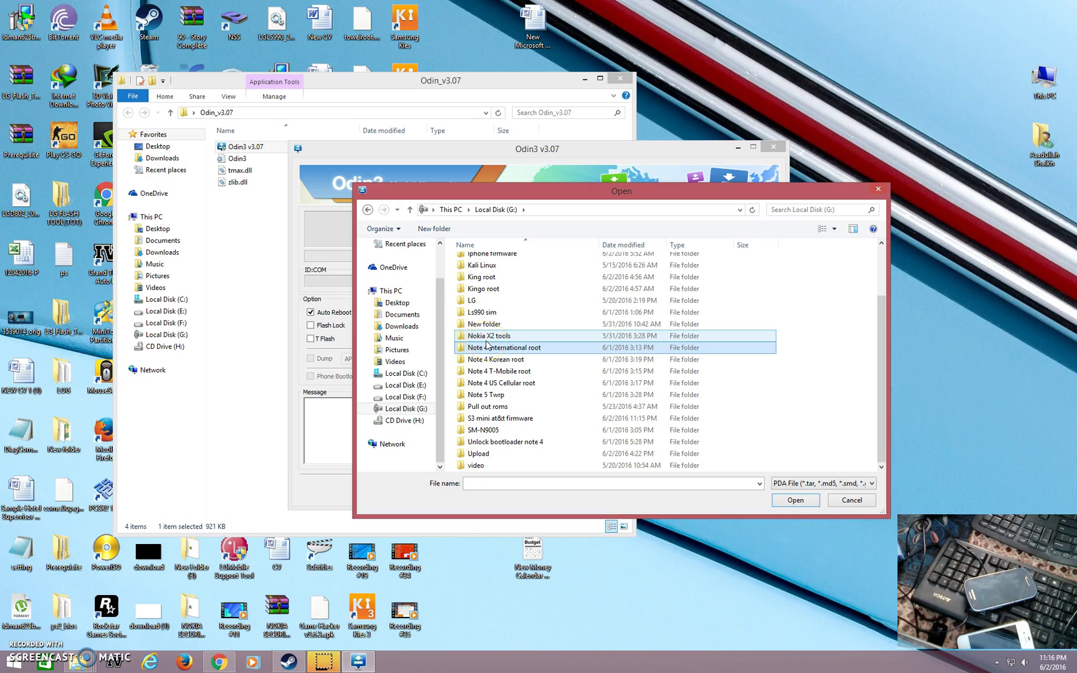
scroll(489, 349, "up", 2)
scroll(489, 362, "down", 2)
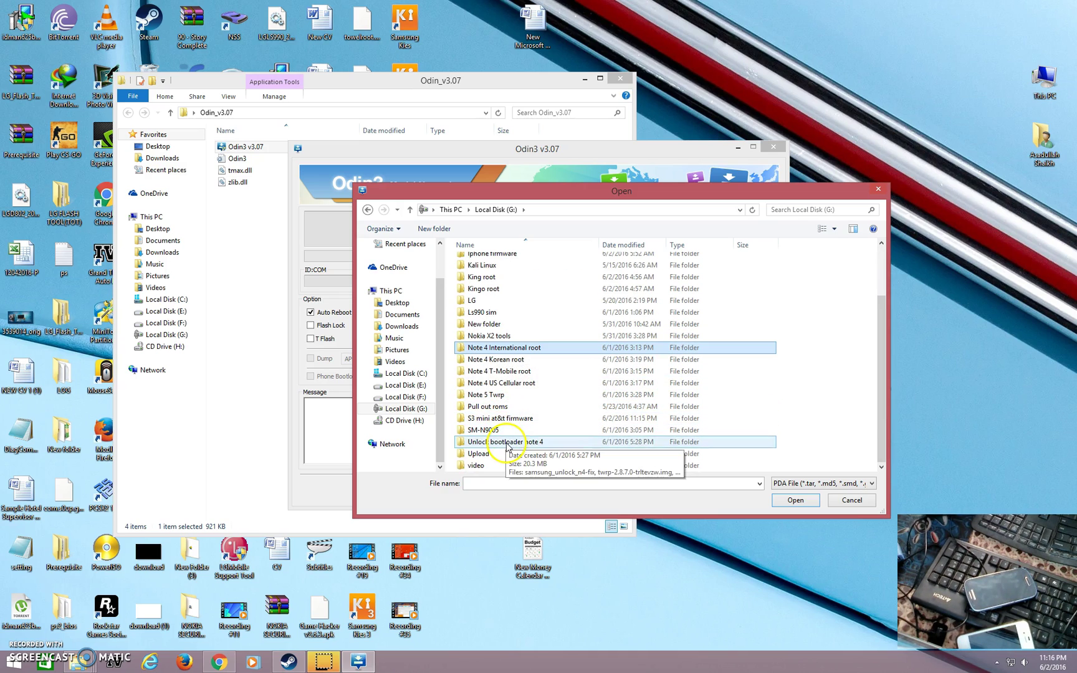
scroll(502, 430, "up", 2)
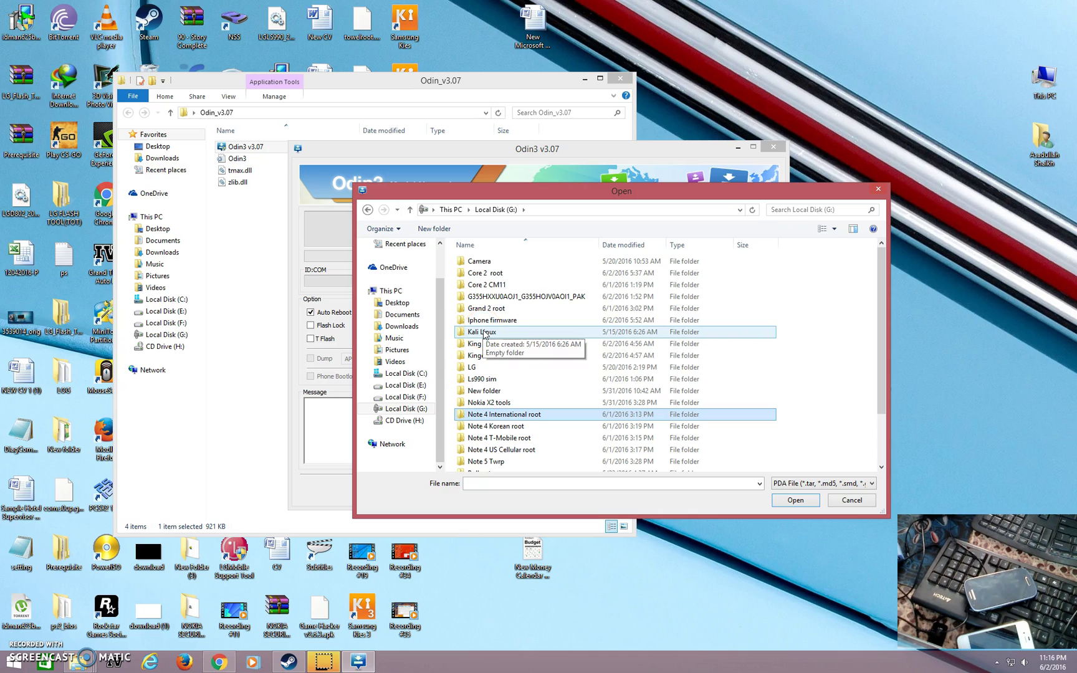
scroll(484, 335, "down", 2)
left_click(493, 395)
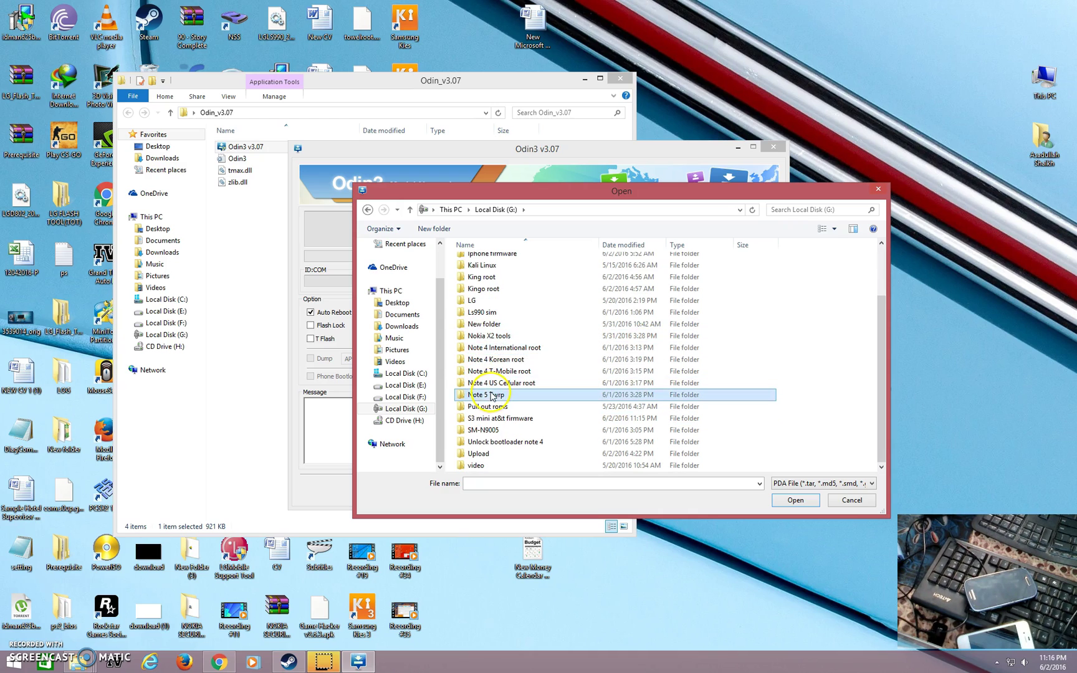
double_click(498, 418)
Load the G730AUCUBNG3_G730AATTBNG3 HOME.tar.md5 file from the extracted firmware folder as the PDA file
left_click(502, 262)
double_click(502, 261)
left_click(501, 262)
left_click(777, 502)
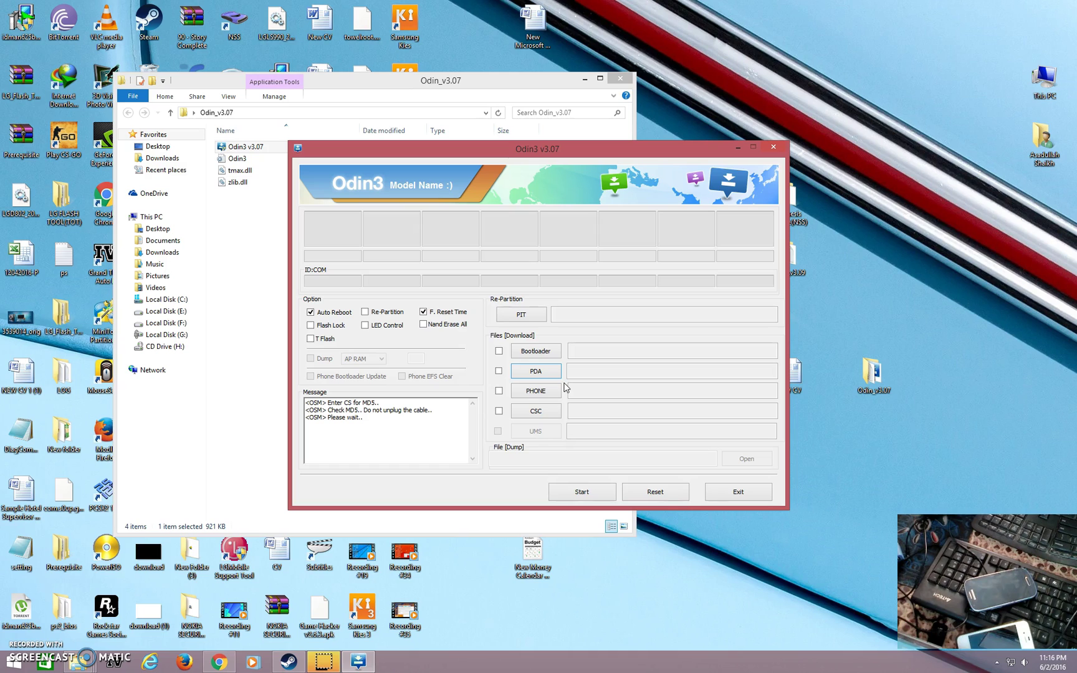
right_click(870, 191)
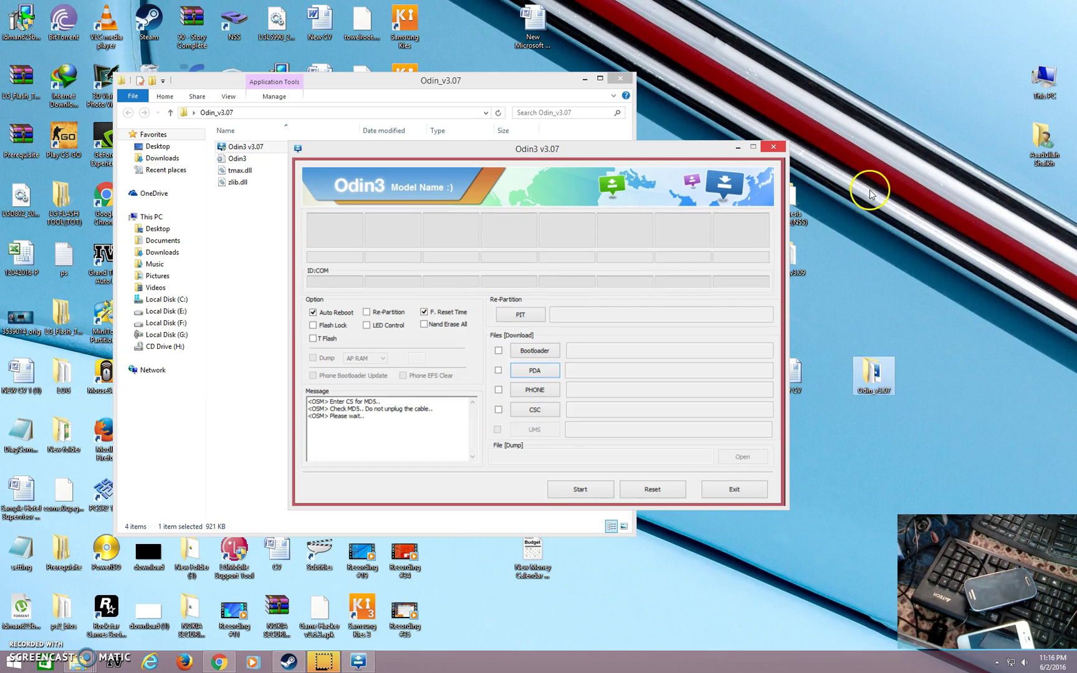
left_click(887, 222)
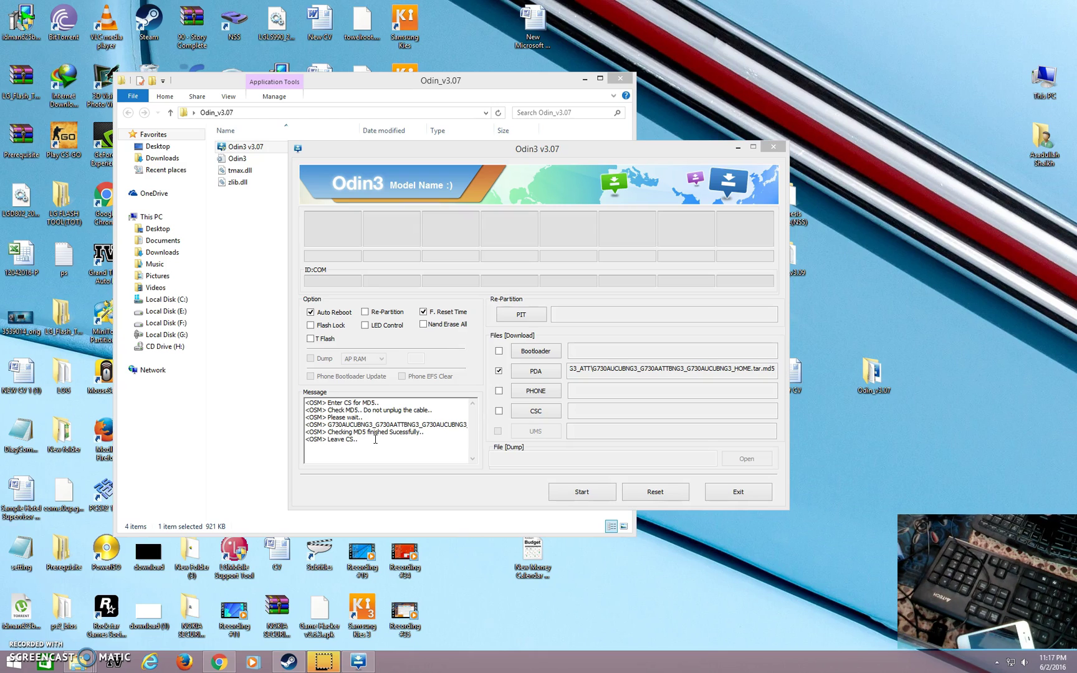
left_click(362, 436)
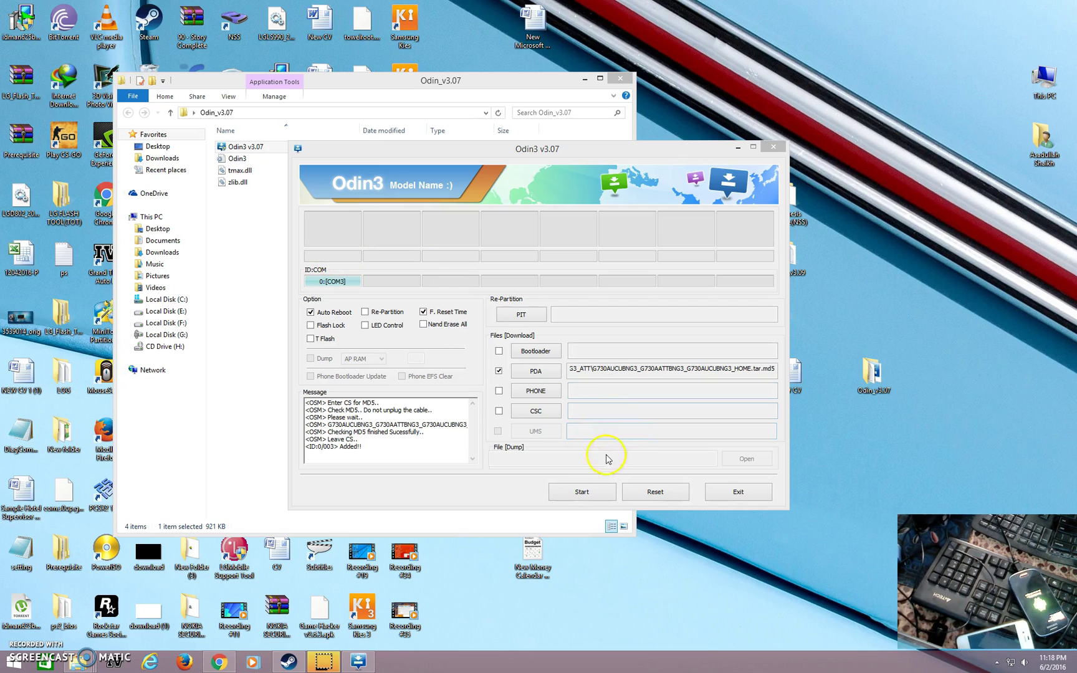
Start flashing the loaded PDA firmware to the phone connected on COM3
left_click(583, 491)
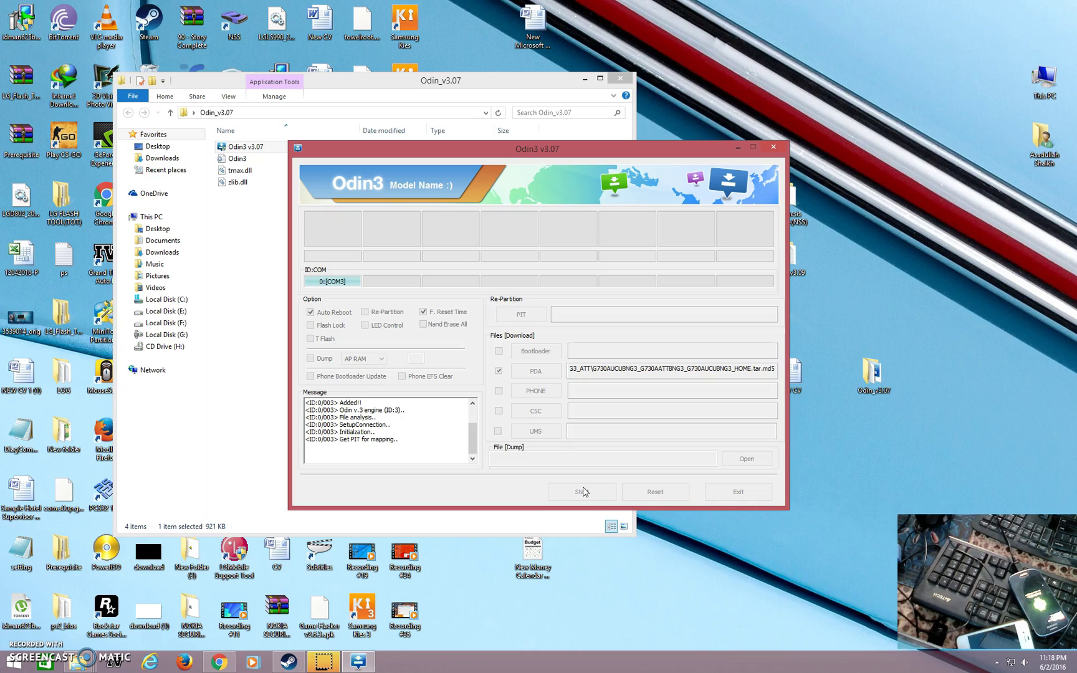
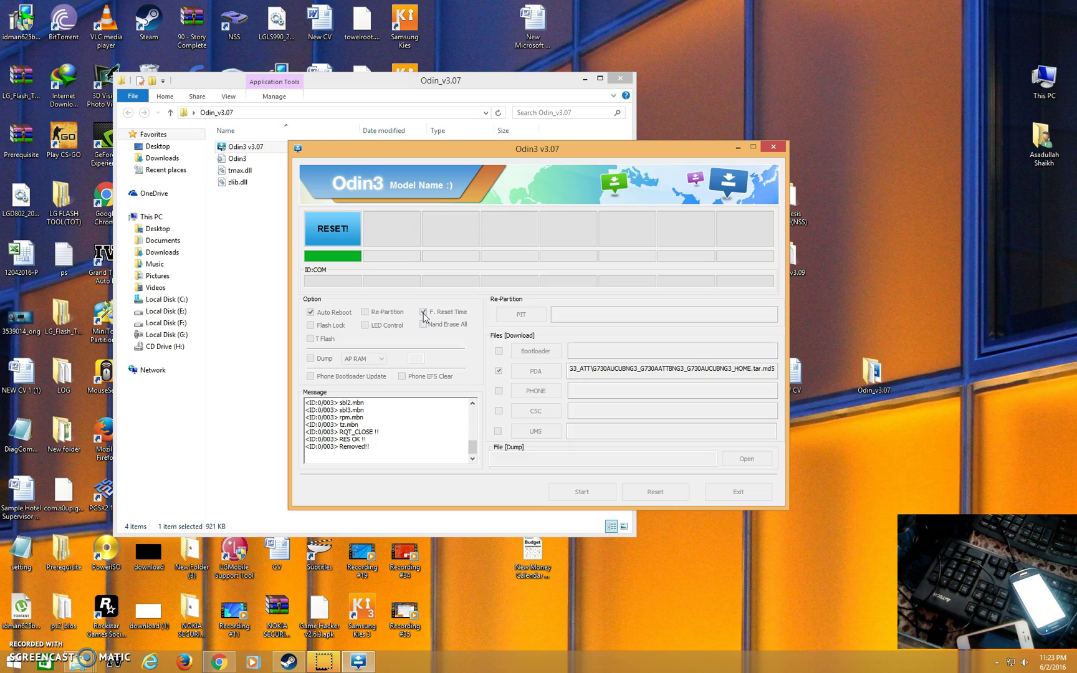
left_click(423, 312)
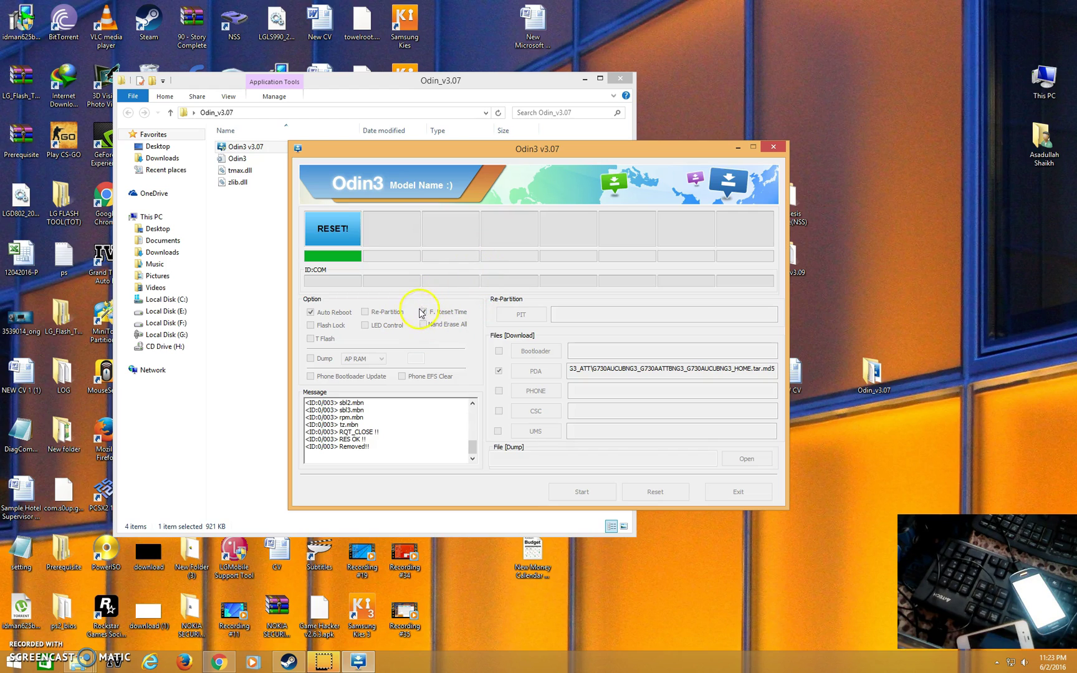